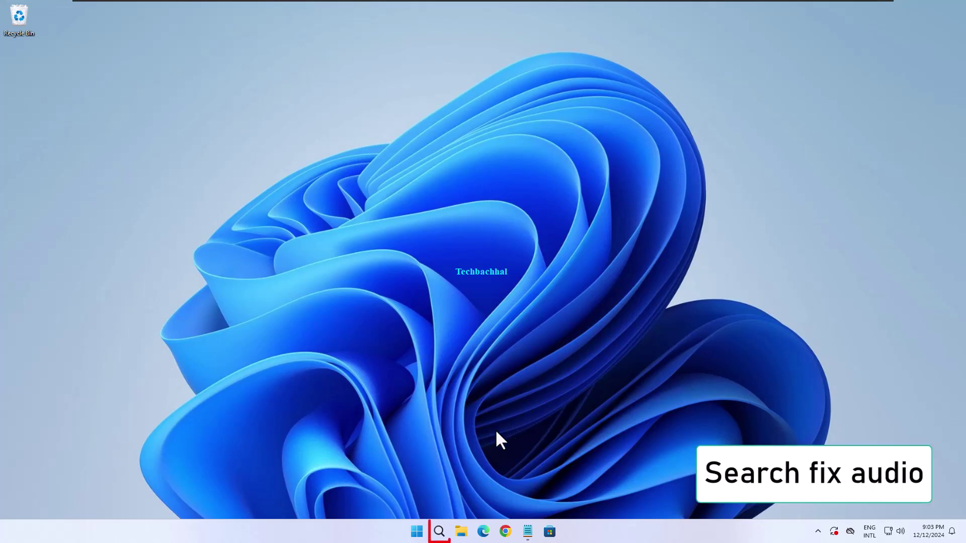
Search 'fix audio' and open 'Find and fix problems with playing sound'.
click(439, 532)
text(fix)
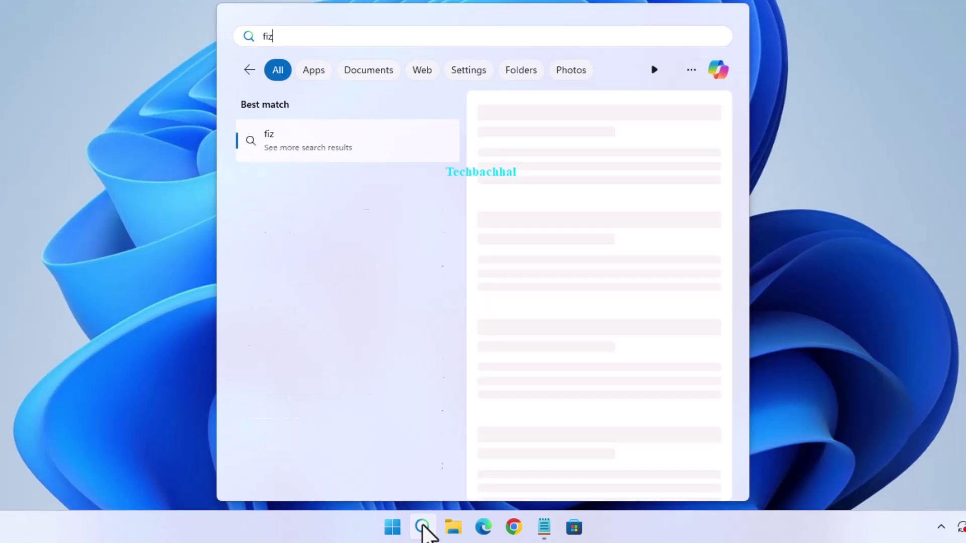
text( a)
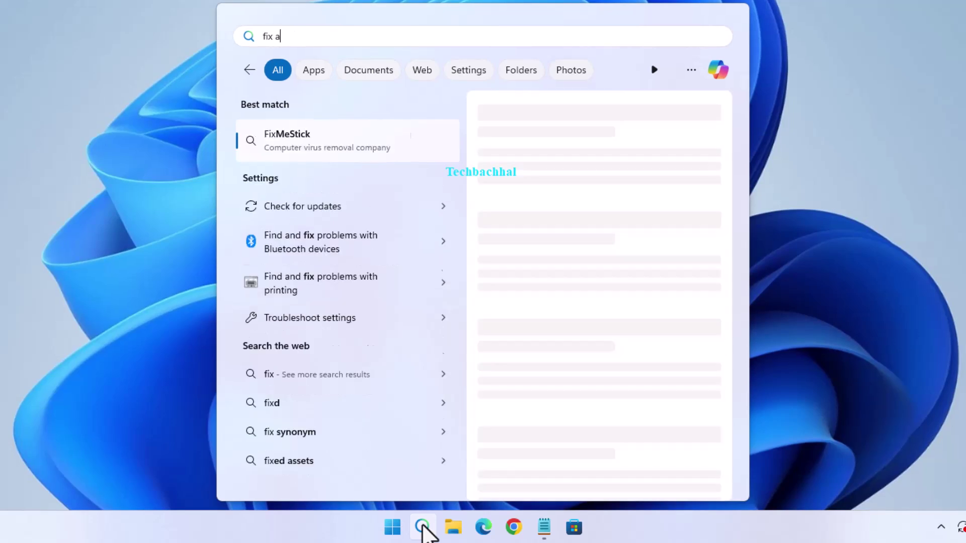
text(udio)
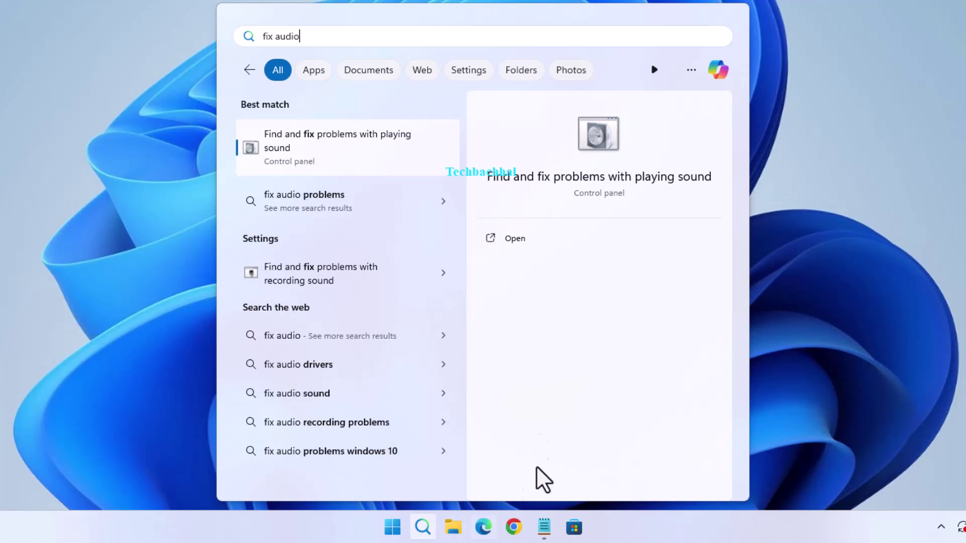
click(341, 155)
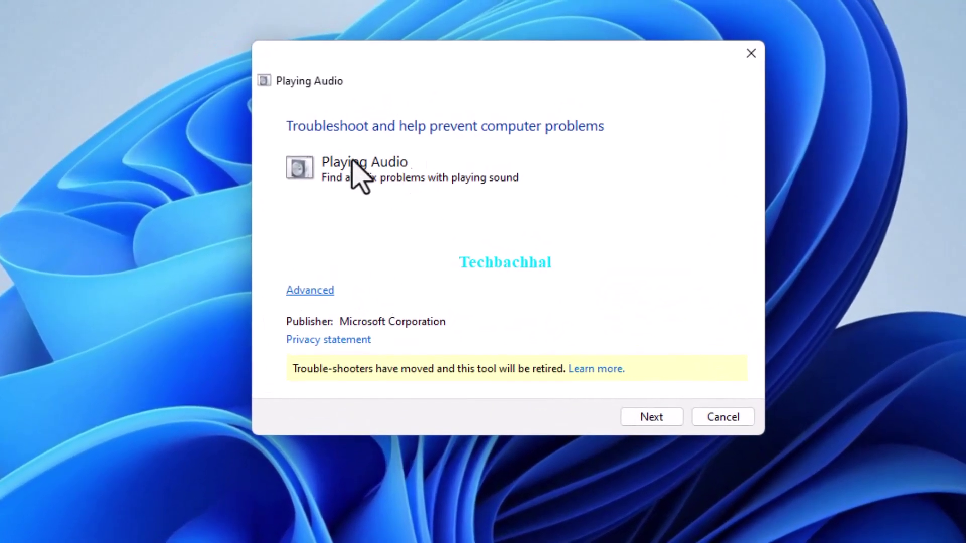
Run the Playing Audio troubleshooter and close it after it finds no problem.
click(644, 421)
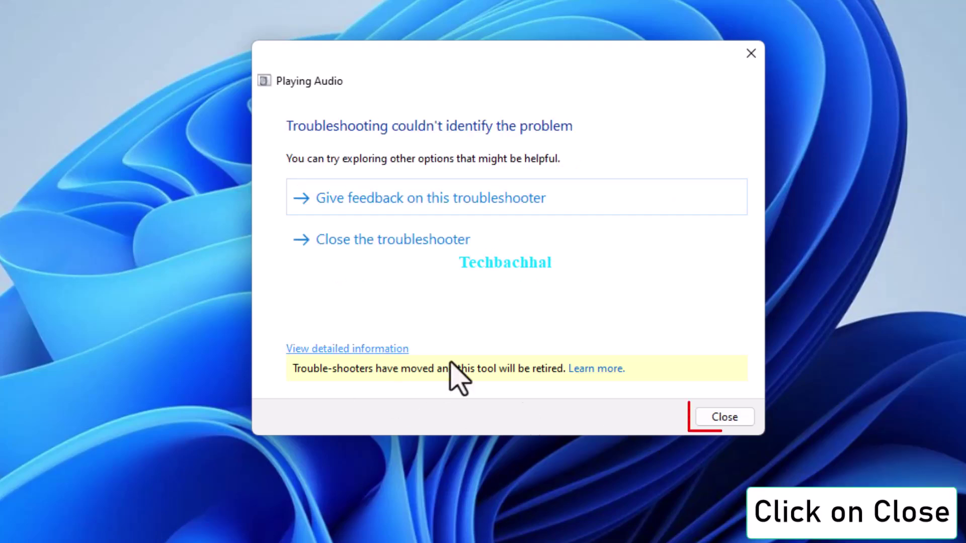
click(723, 421)
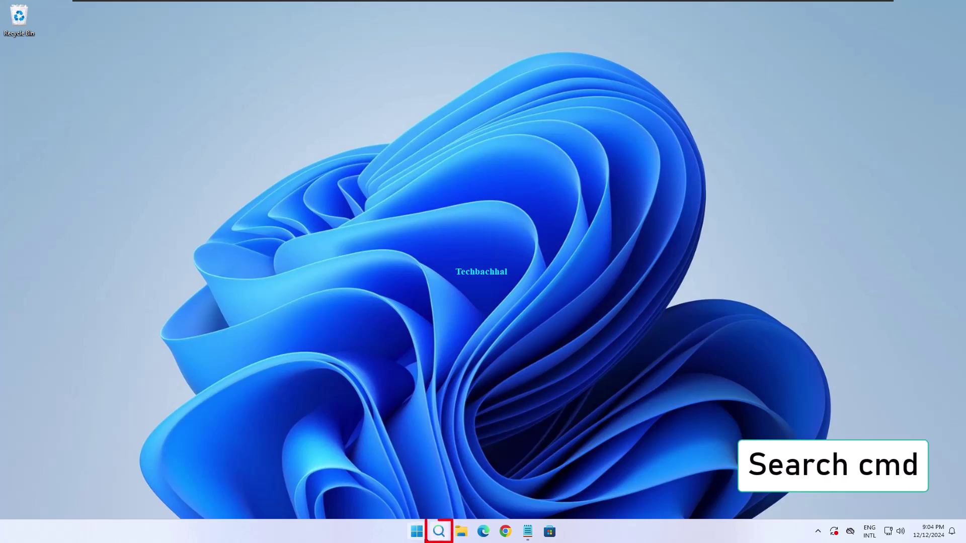
Search 'cmd' and launch Command Prompt as administrator, approving the UAC prompt.
click(431, 533)
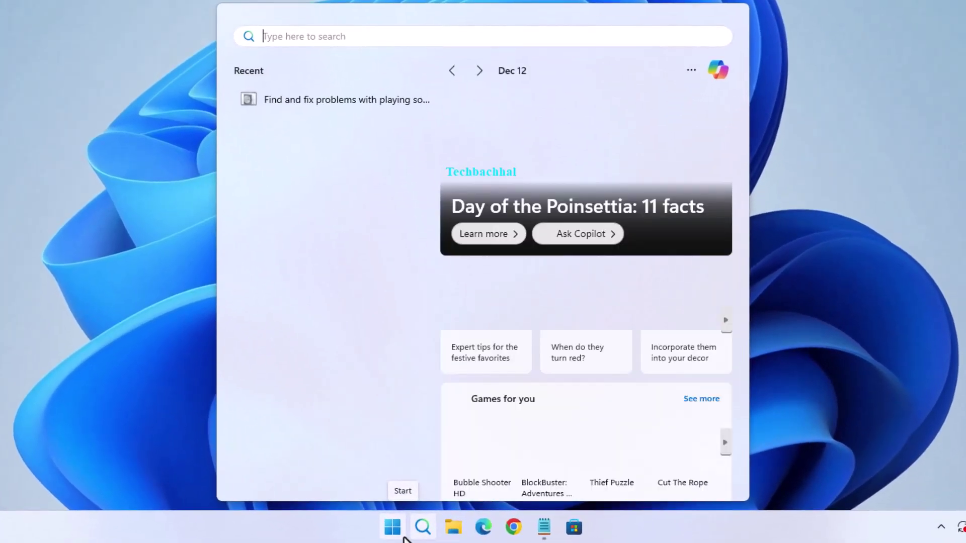
text(cmd)
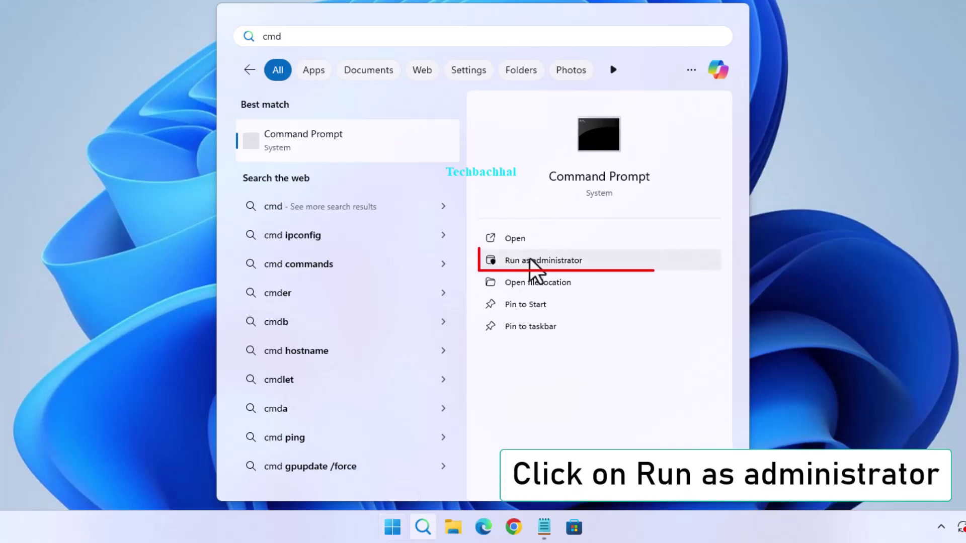
click(524, 262)
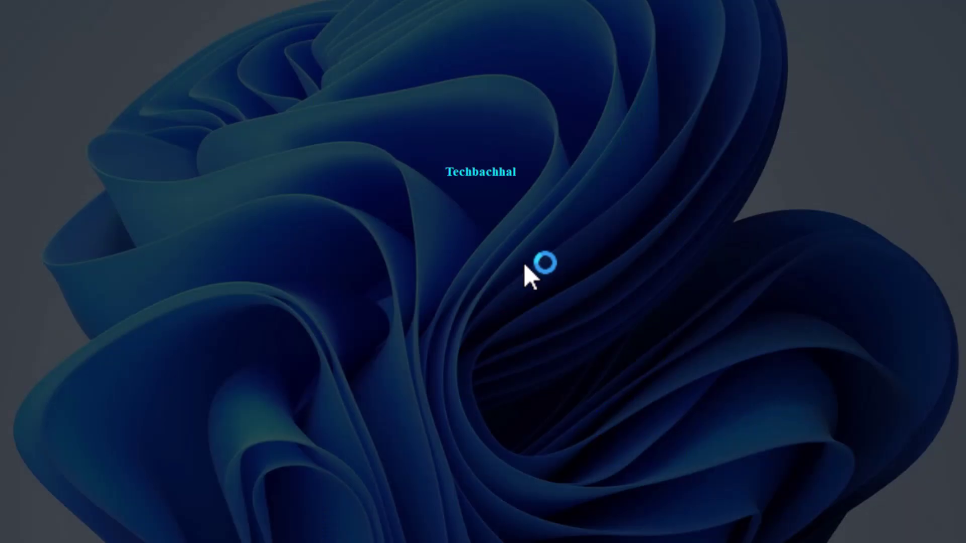
click(425, 272)
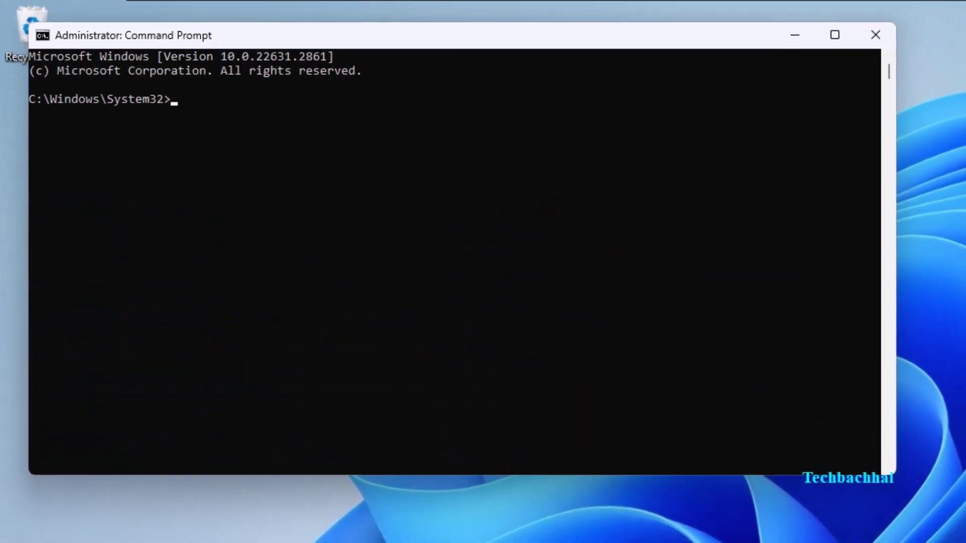
Bring the Notepad list of repair commands forward and position it beside the console.
key(alt+Tab)
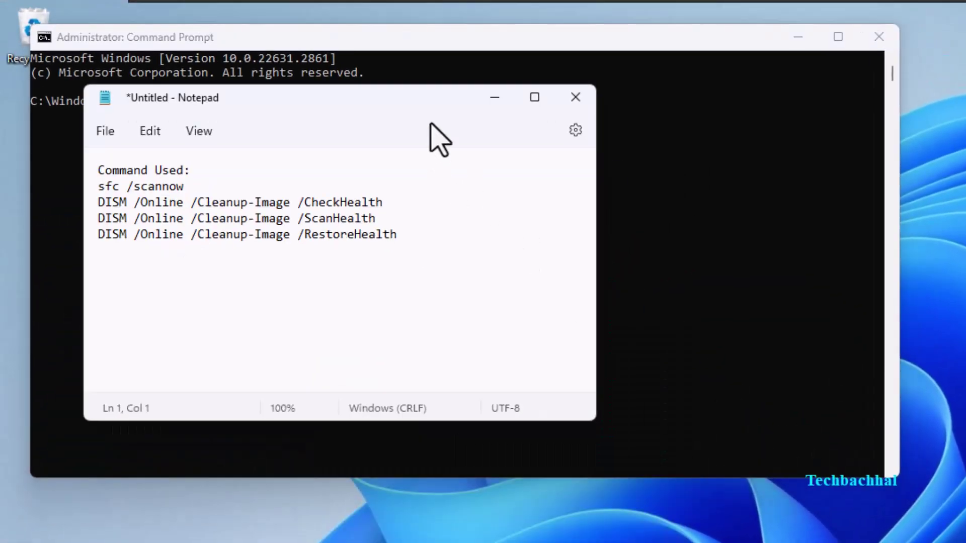
drag(424, 104, 726, 53)
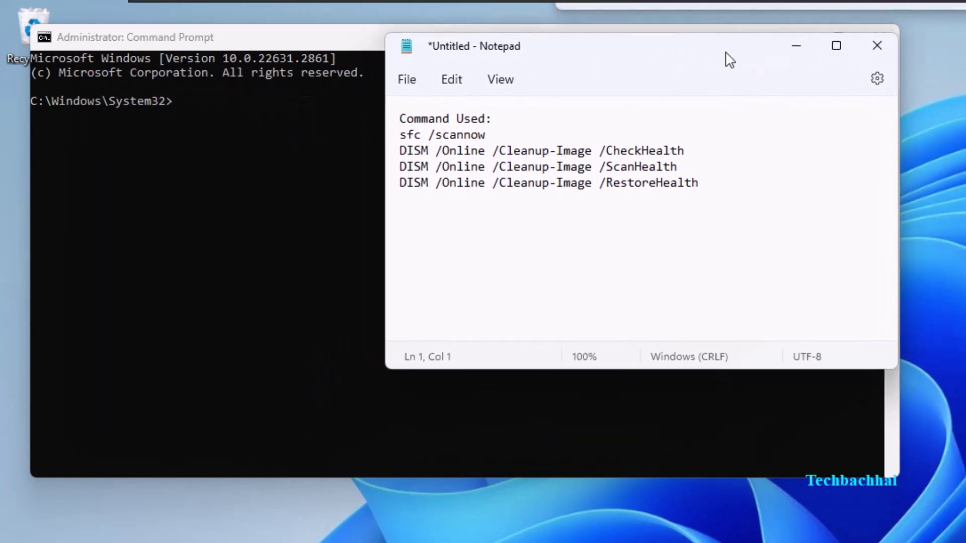
drag(726, 53, 727, 43)
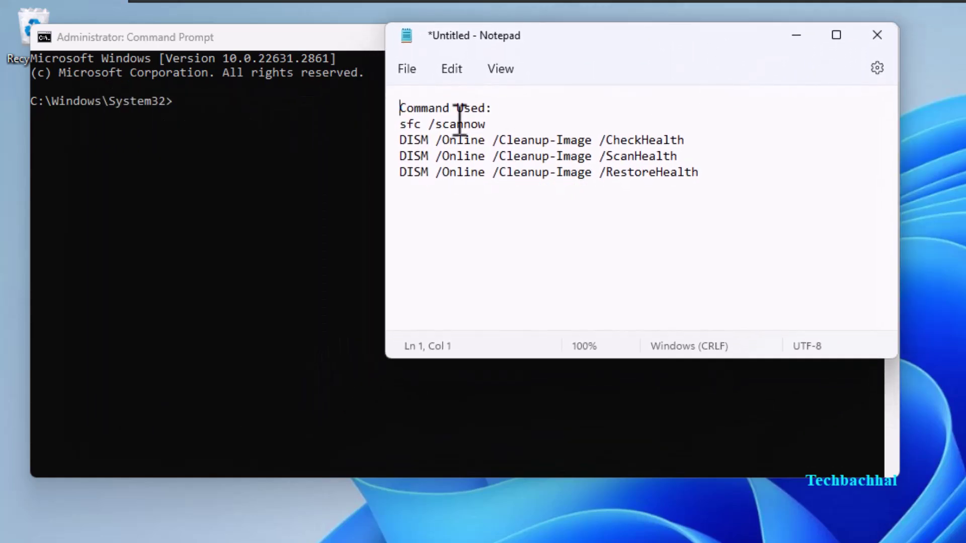
Copy 'sfc /scannow' from the list and run it in the admin Command Prompt.
drag(507, 120, 400, 124)
key(ctrl+c)
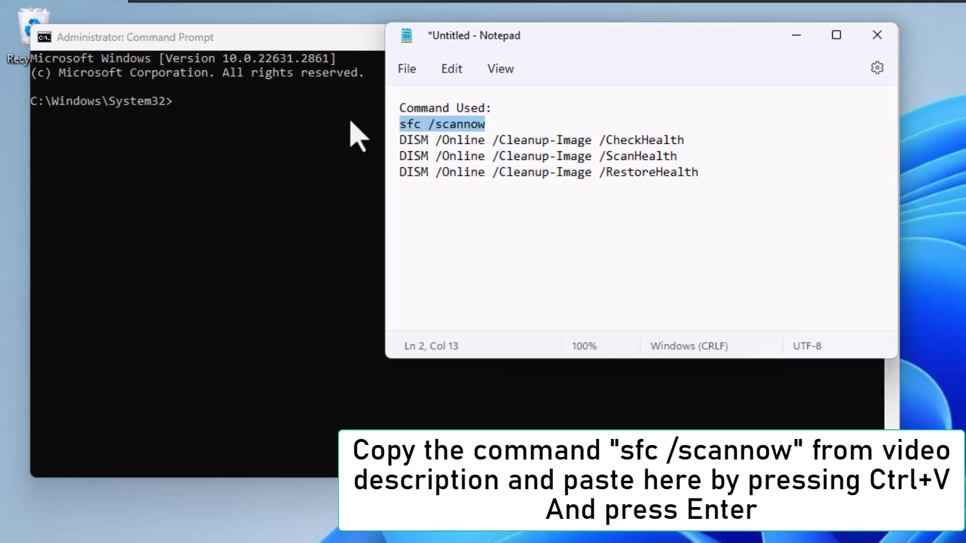
click(218, 99)
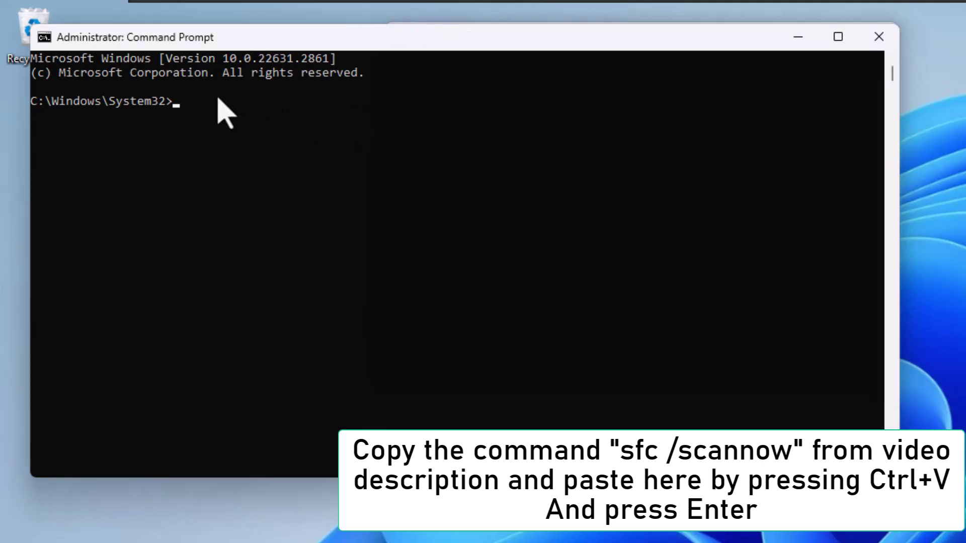
key(ctrl+v)
key(Return)
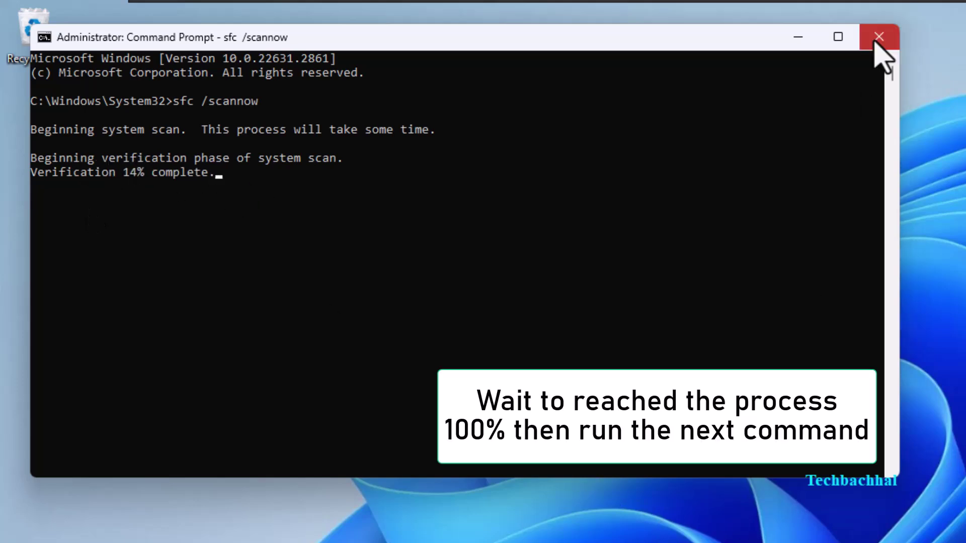
click(580, 241)
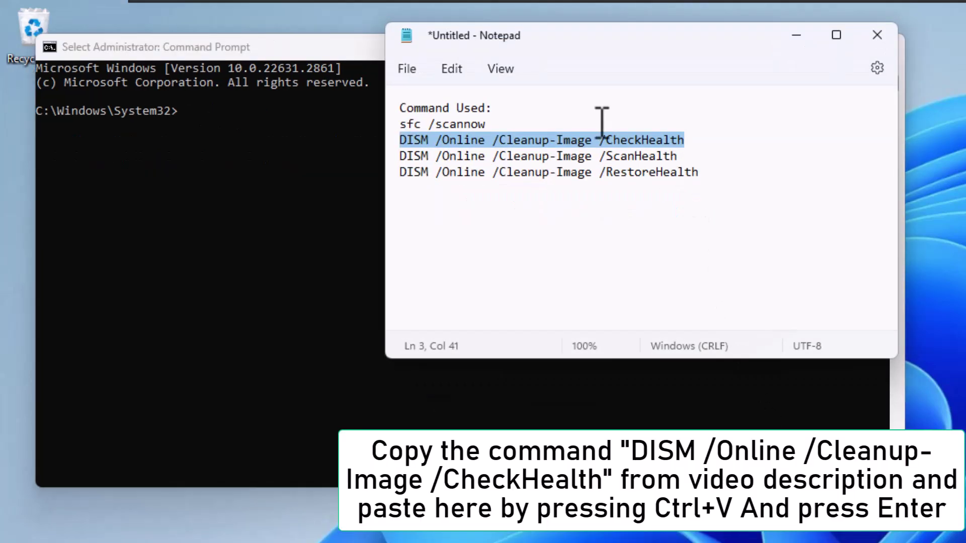
Copy DISM /Online /Cleanup-Image /CheckHealth from Notepad and paste it into Command Prompt.
right_click(589, 138)
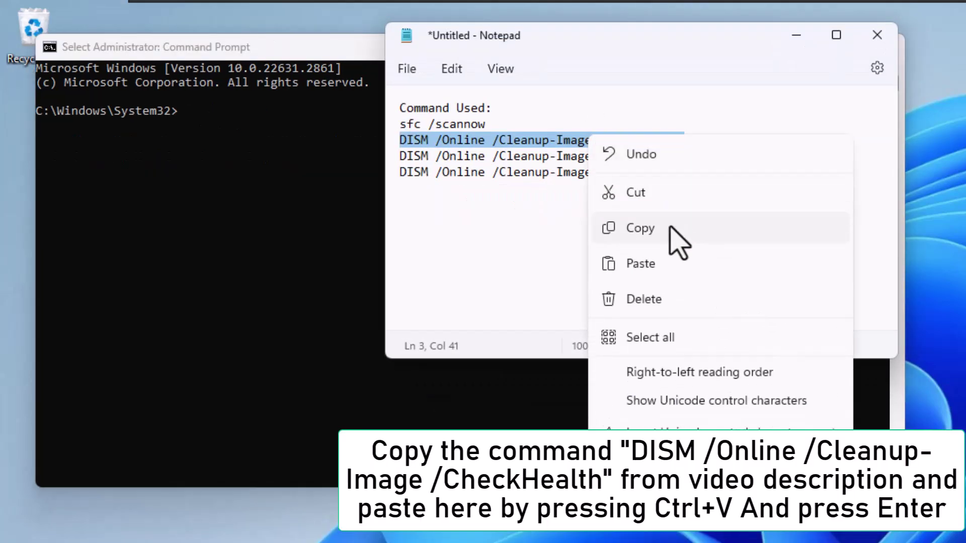
click(671, 226)
click(793, 36)
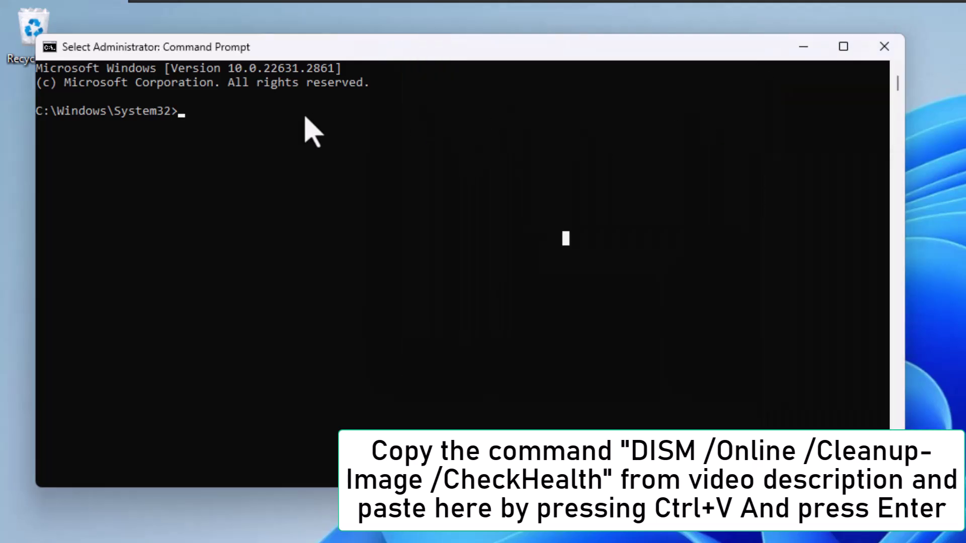
key(ctrl+v)
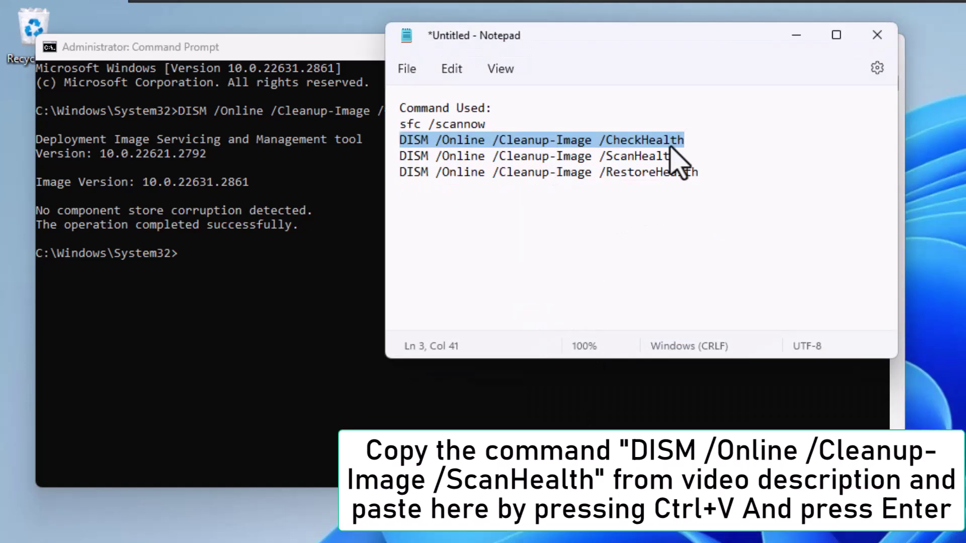
Paste and run DISM /Online /Cleanup-Image /ScanHealth, then select the RestoreHealth line.
drag(678, 155, 379, 158)
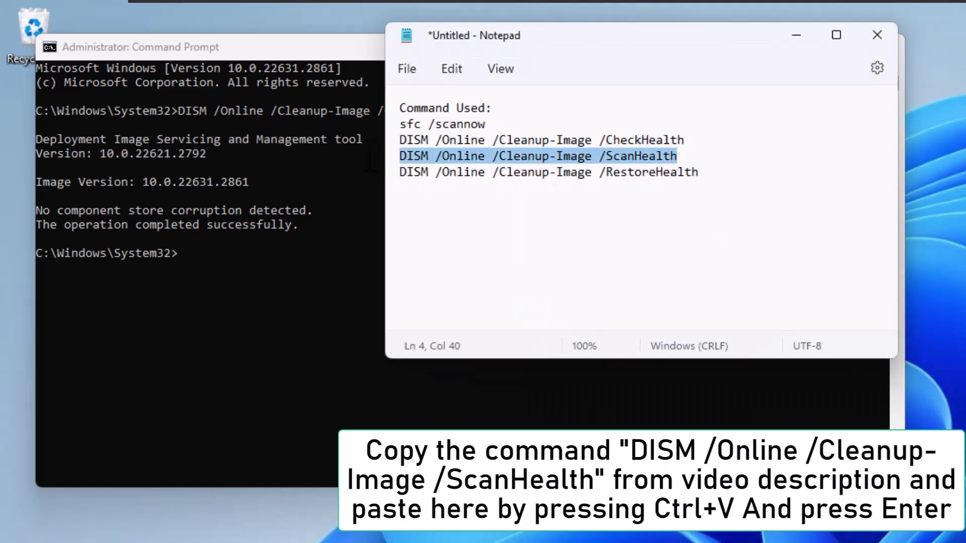
click(221, 251)
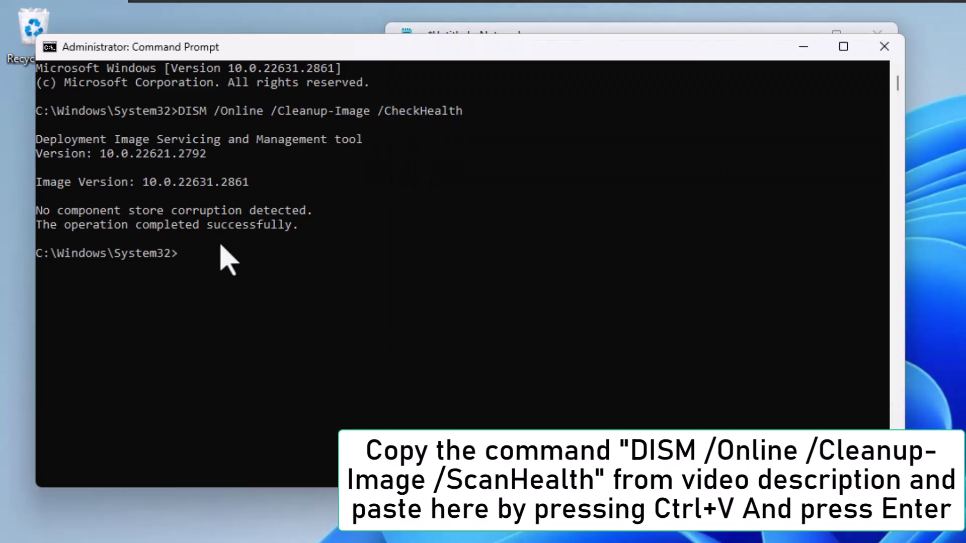
key(ctrl+v)
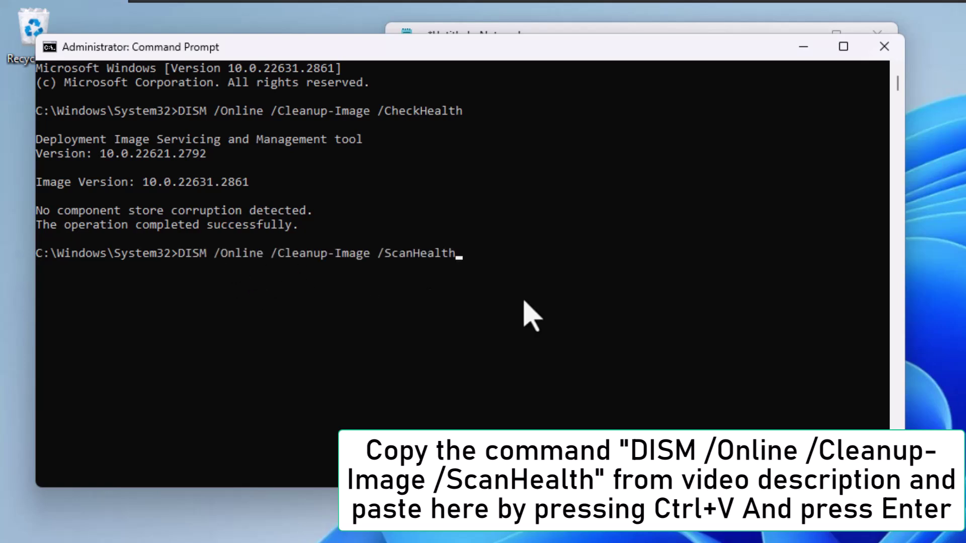
key(Return)
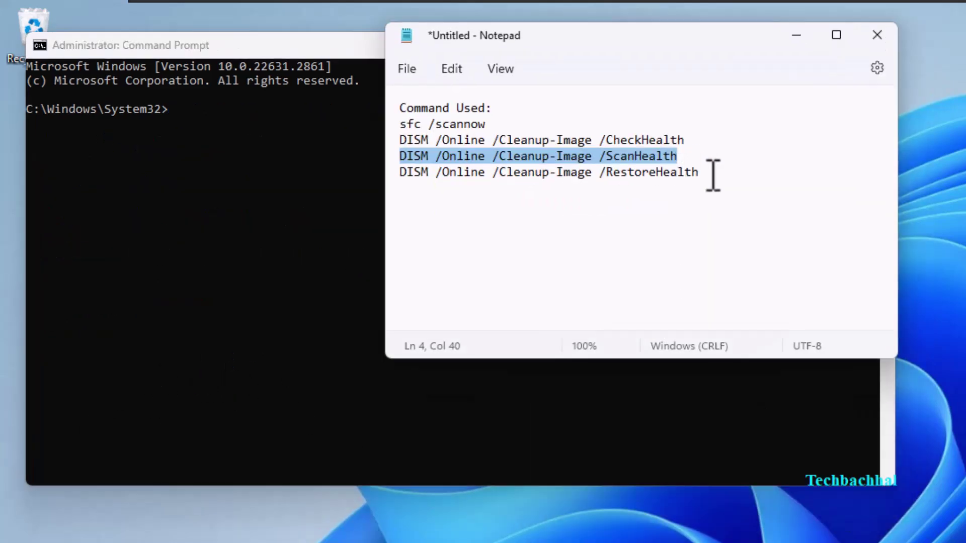
drag(713, 175, 352, 176)
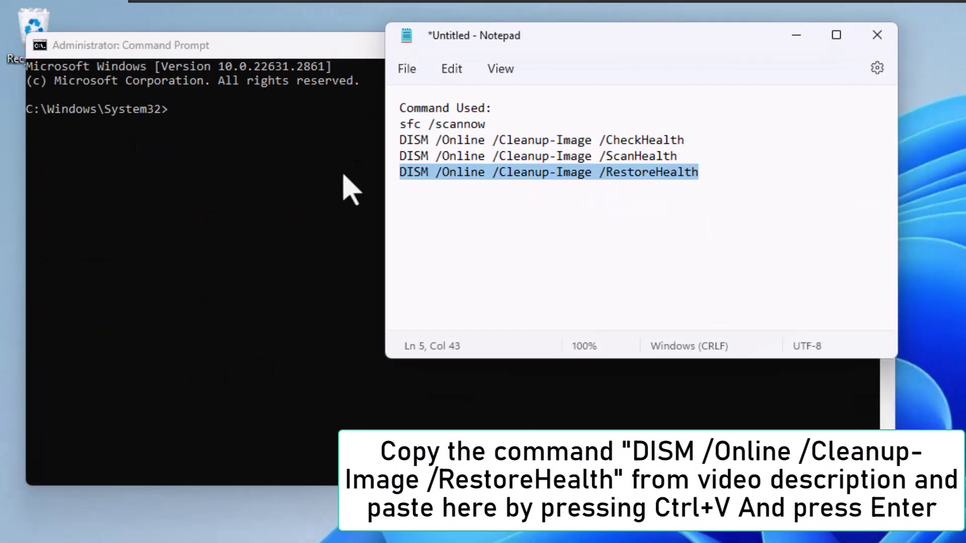
Paste and run DISM /Online /Cleanup-Image /RestoreHealth in Command Prompt.
click(796, 35)
click(234, 113)
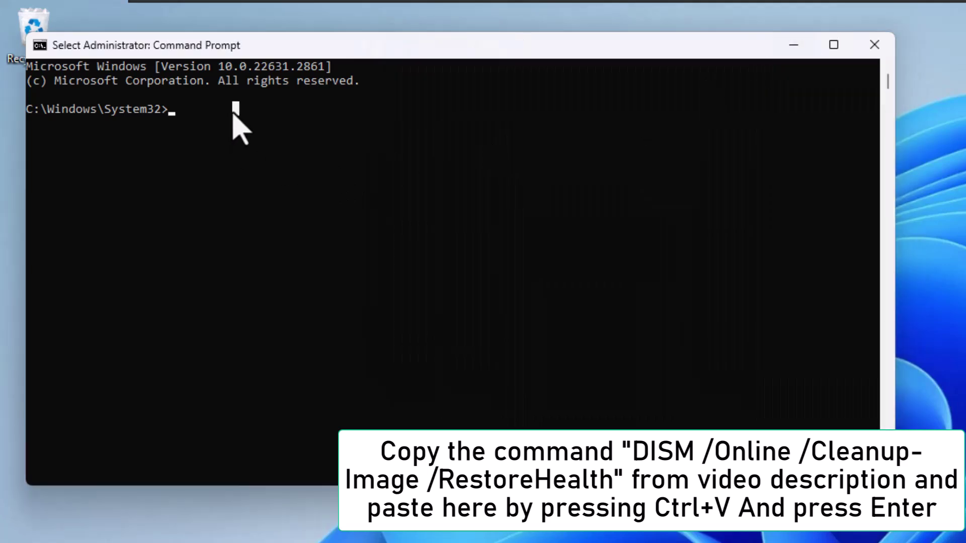
key(ctrl+v)
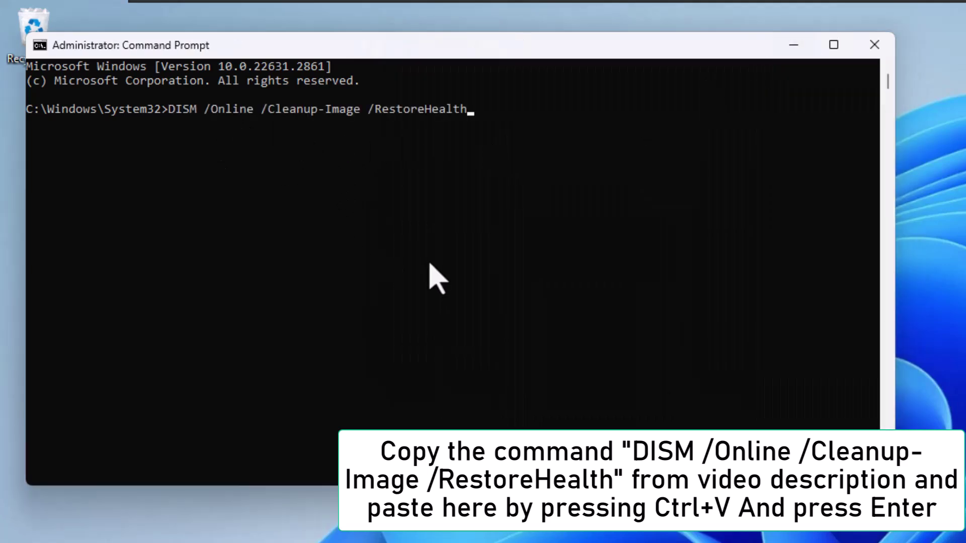
key(Return)
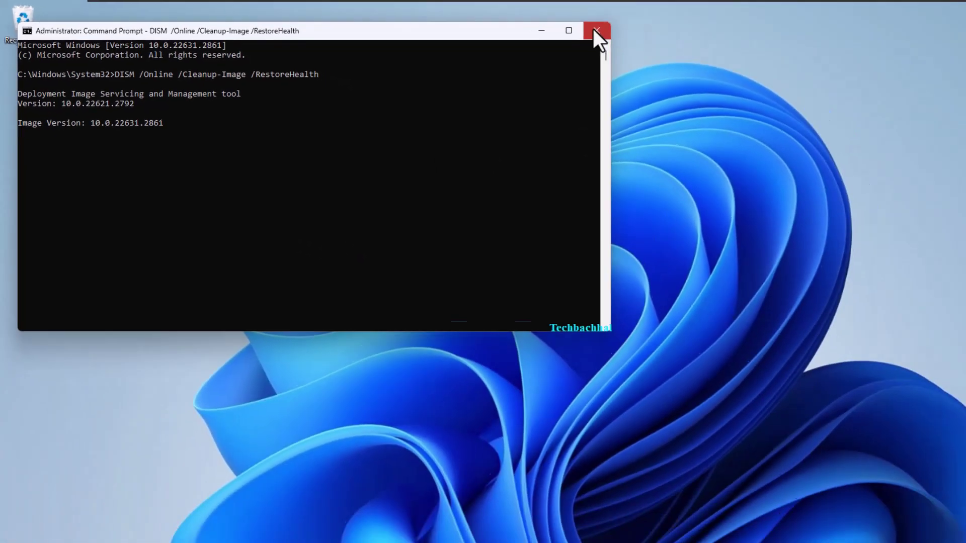
click(594, 34)
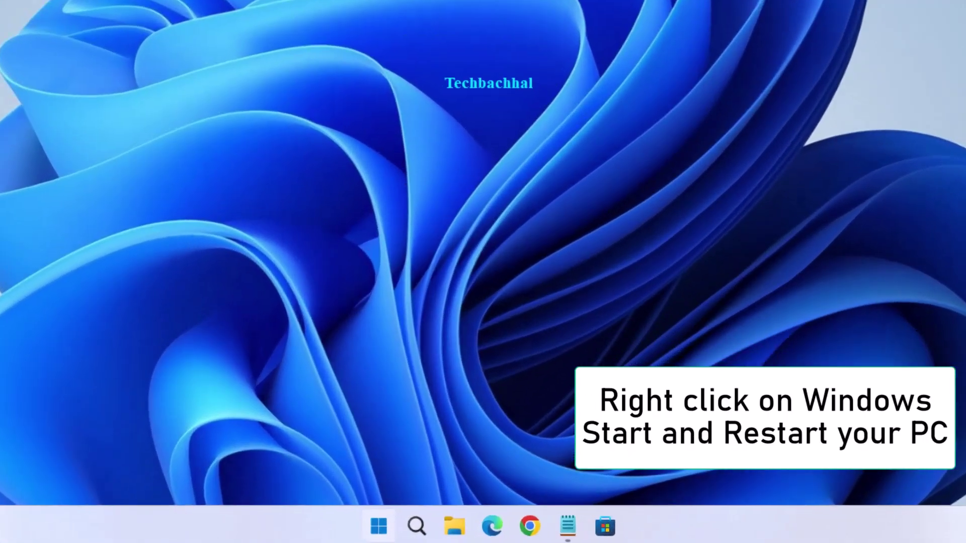
right_click(417, 531)
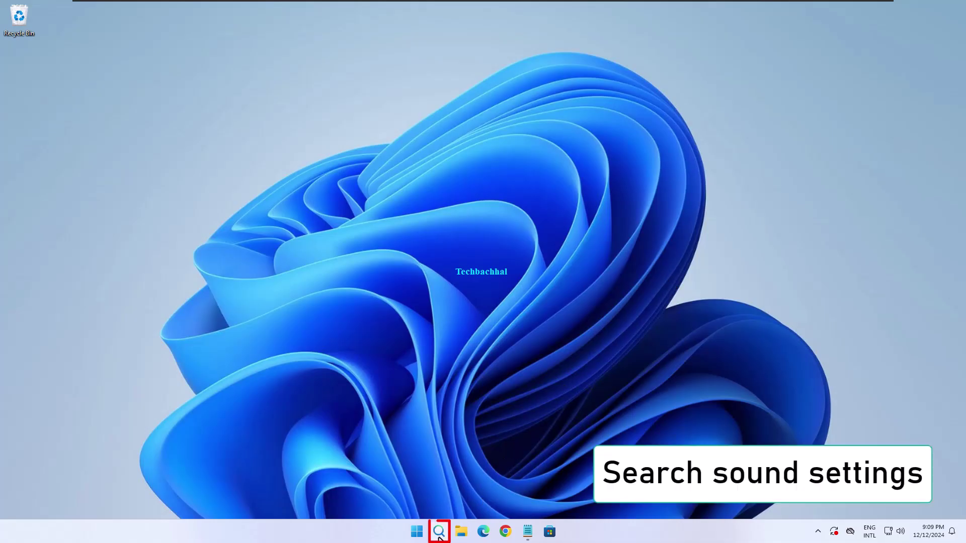
Search 'sound settings', open System > Sound, and scroll to its Advanced section.
click(439, 532)
text(sound )
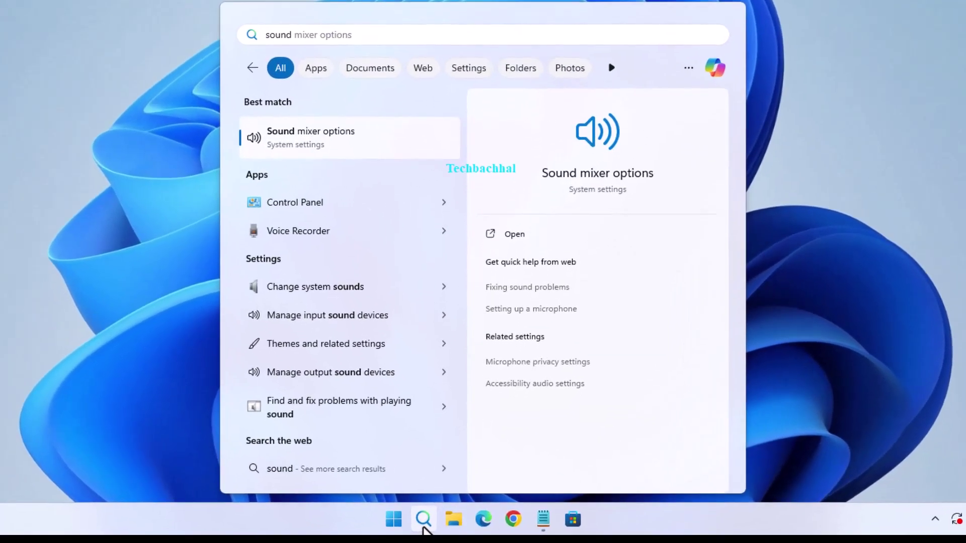
text(set)
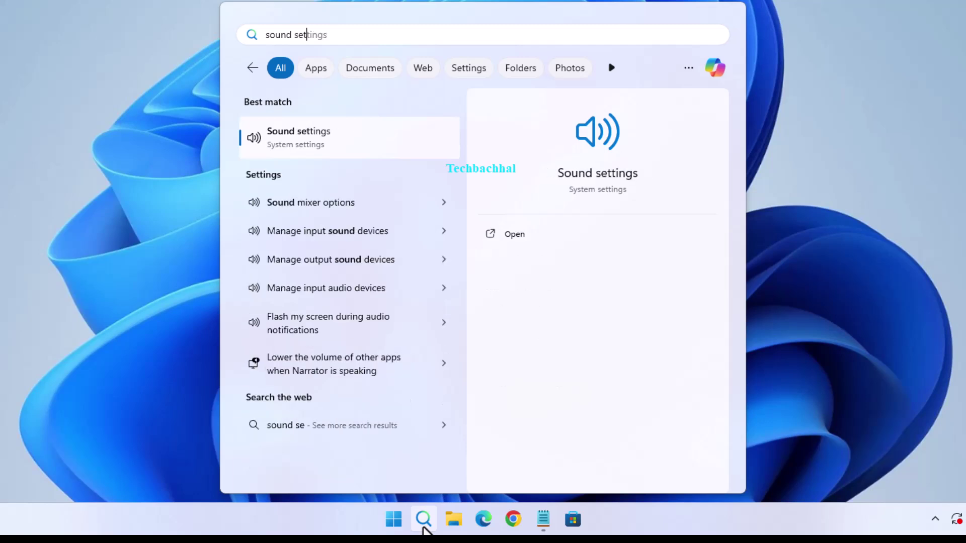
text(t)
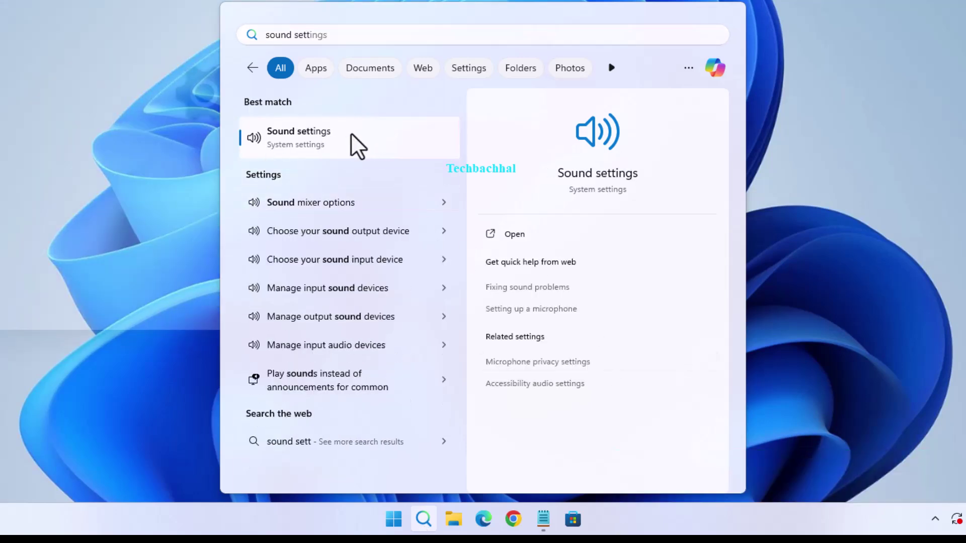
click(350, 135)
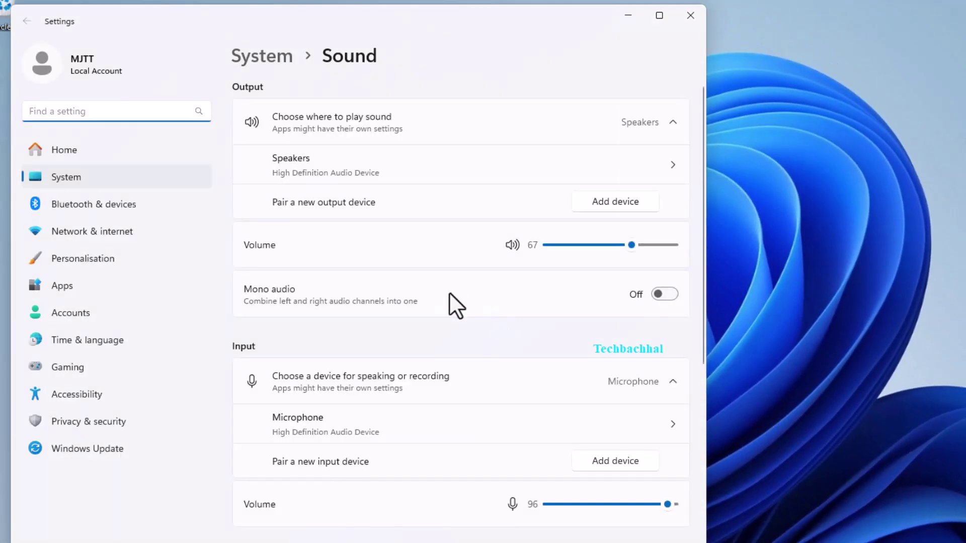
scroll(346, 442, down, 5)
scroll(358, 441, down, 3)
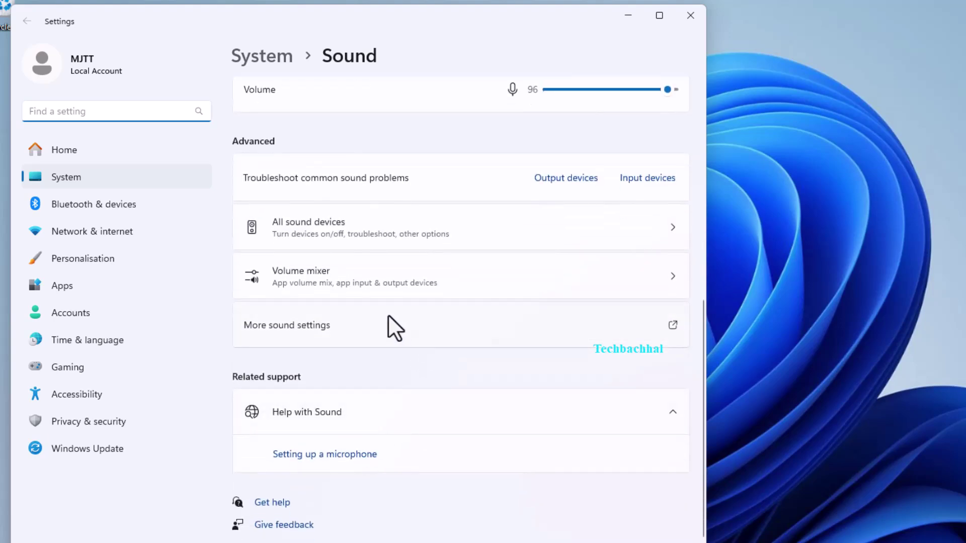
From More sound settings, open the Speakers Properties dialog and move it into view.
click(358, 321)
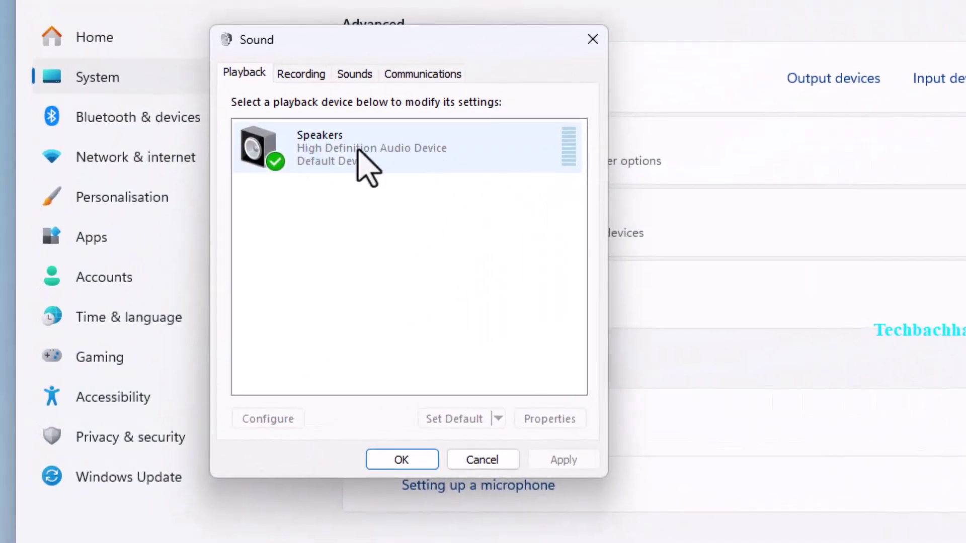
right_click(367, 146)
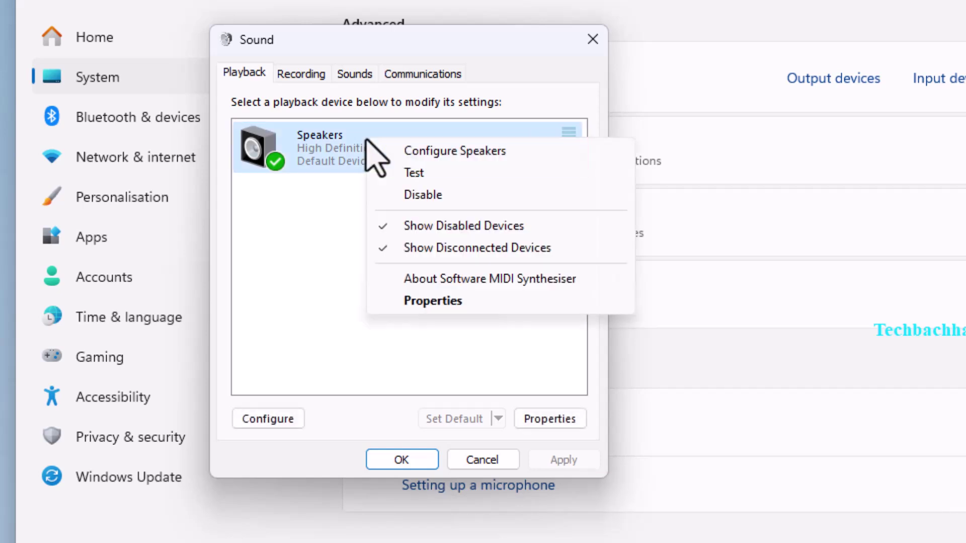
click(415, 302)
mouse_move(448, 111)
mouse_down()
mouse_move(409, 85)
mouse_move(403, 55)
mouse_up()
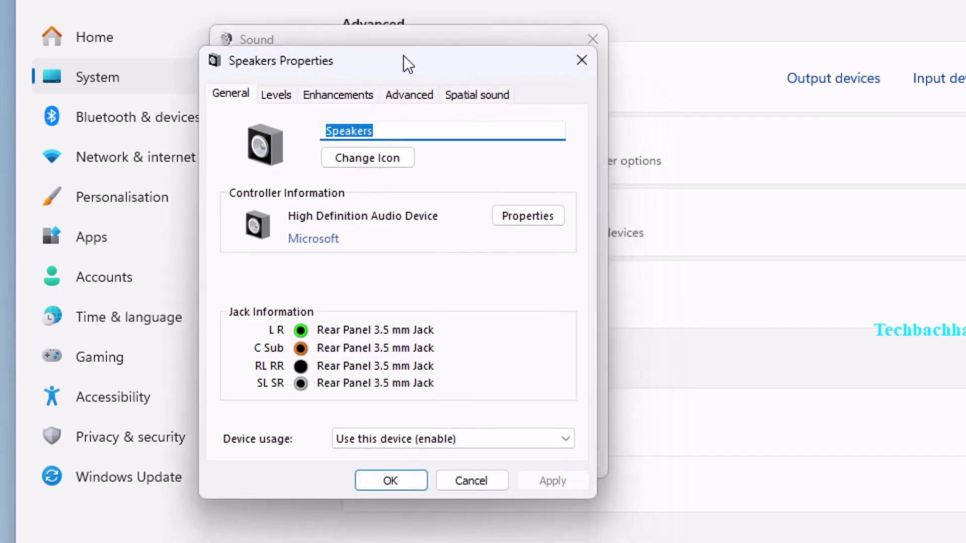
Check 'Disable all enhancements' for Speakers, save with Apply and OK, and close Sound.
click(340, 95)
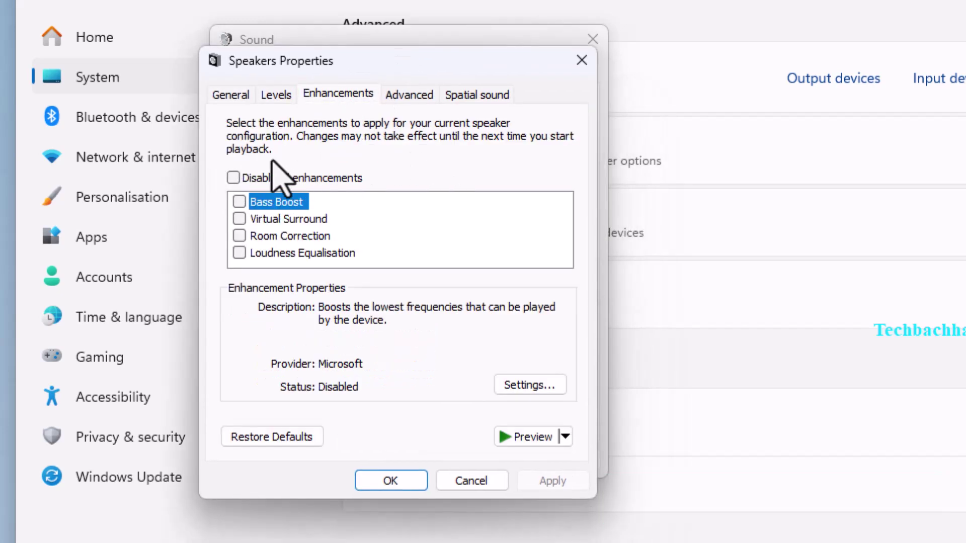
click(234, 177)
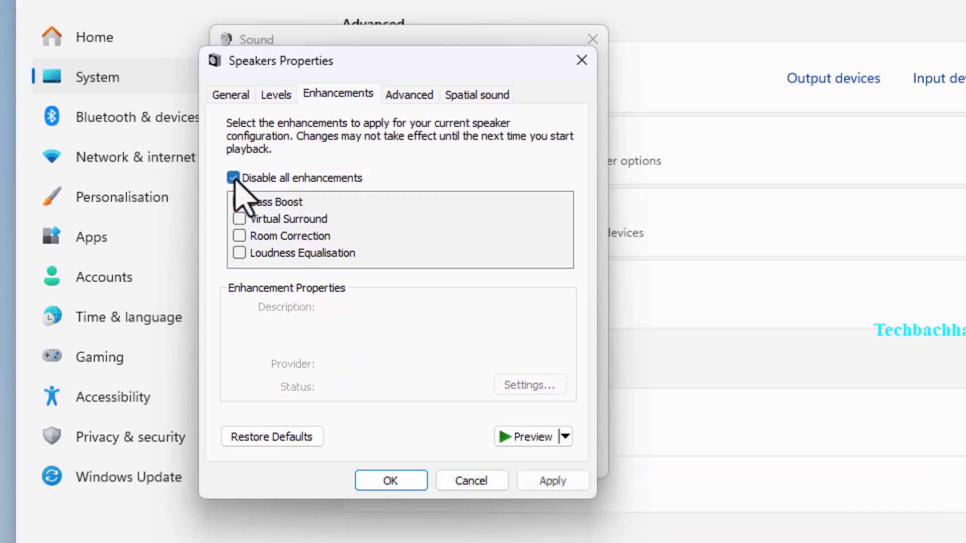
click(550, 480)
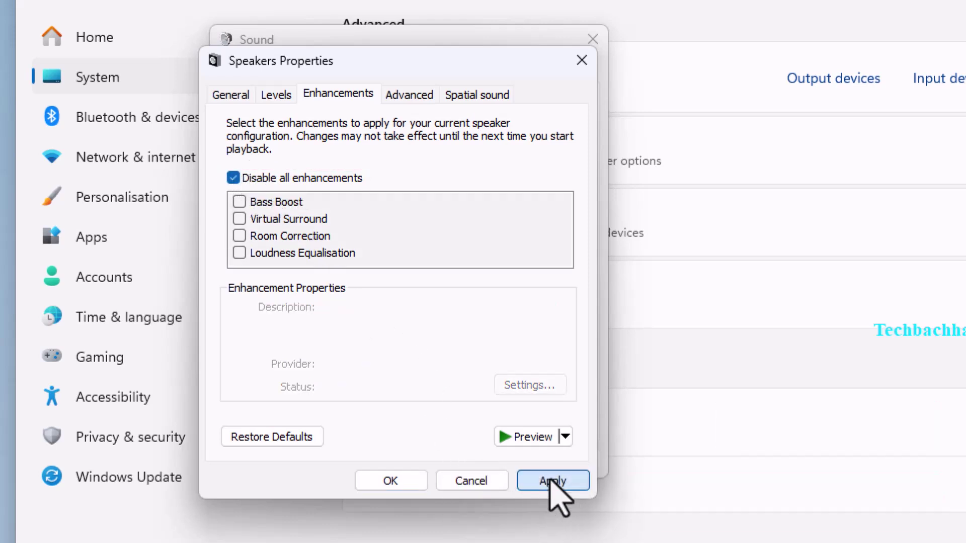
click(380, 480)
click(592, 40)
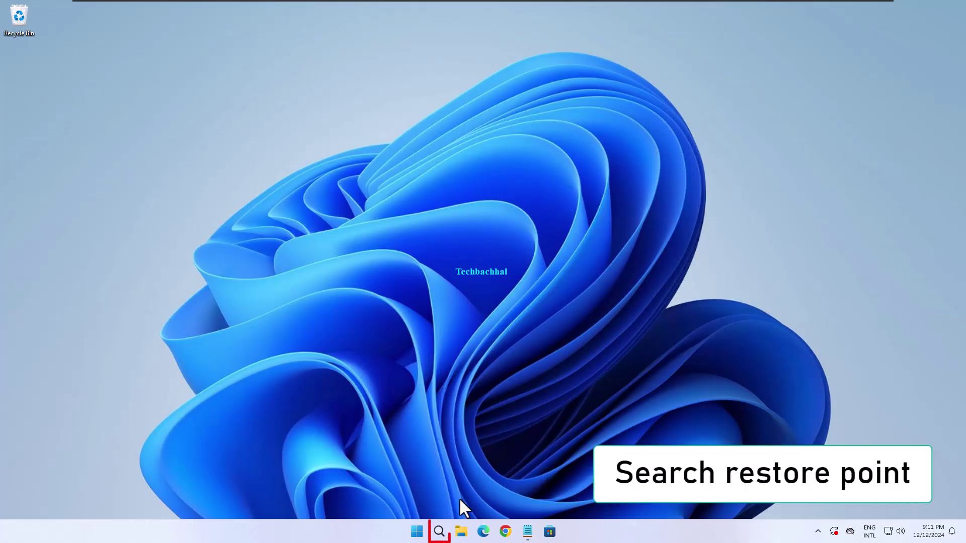
Search Windows for 'store' and open Create a restore point on the System Protection tab.
click(439, 532)
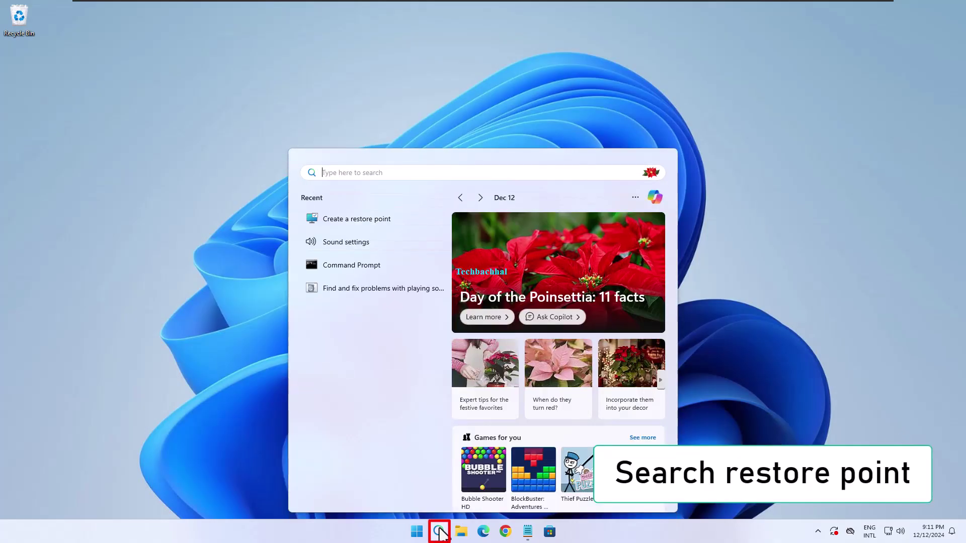
text(rstore)
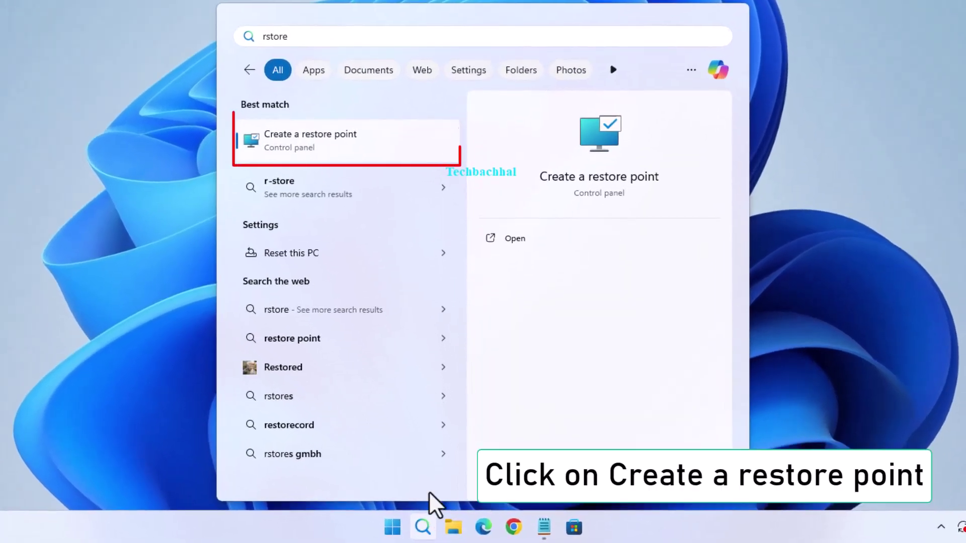
click(320, 144)
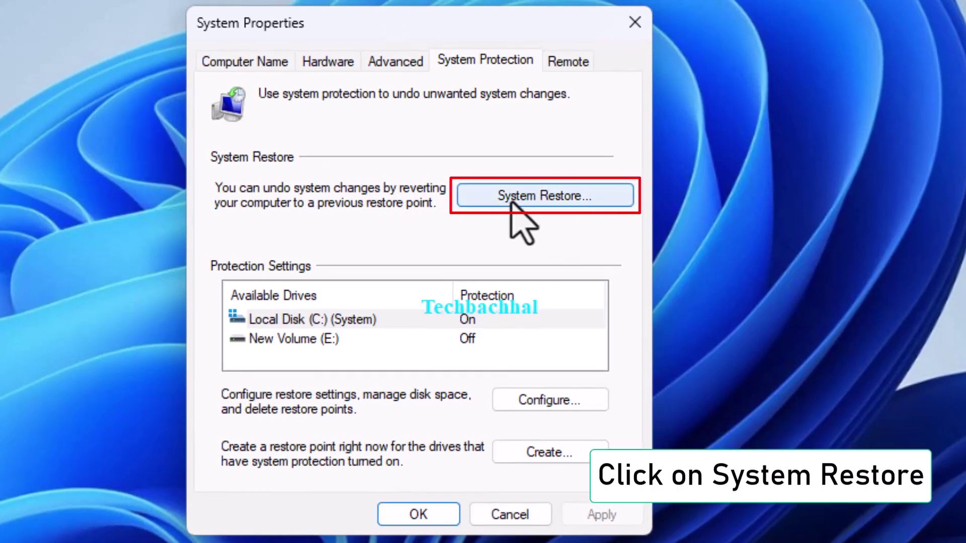
Run System Restore with the 12/12/2024 'Clean point' restore point and finish the wizard.
click(518, 196)
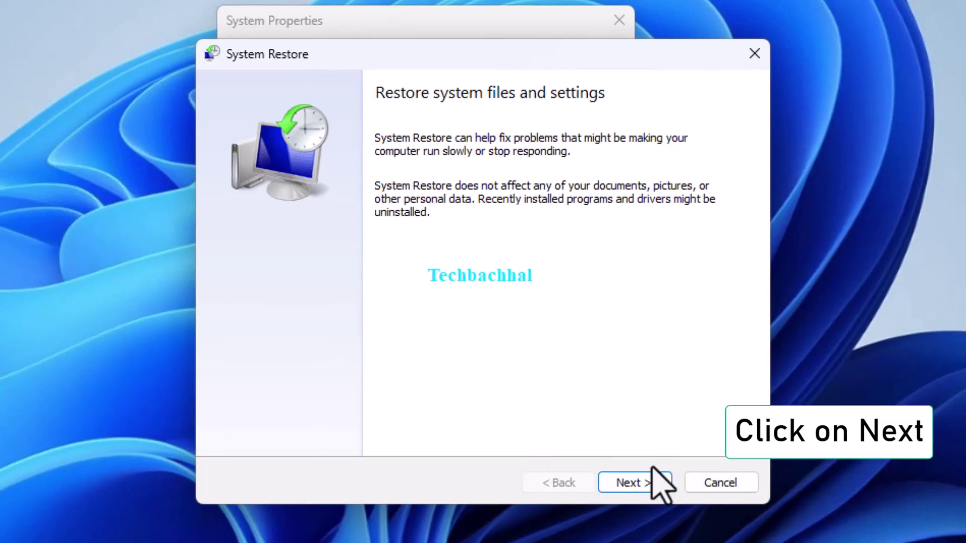
click(628, 484)
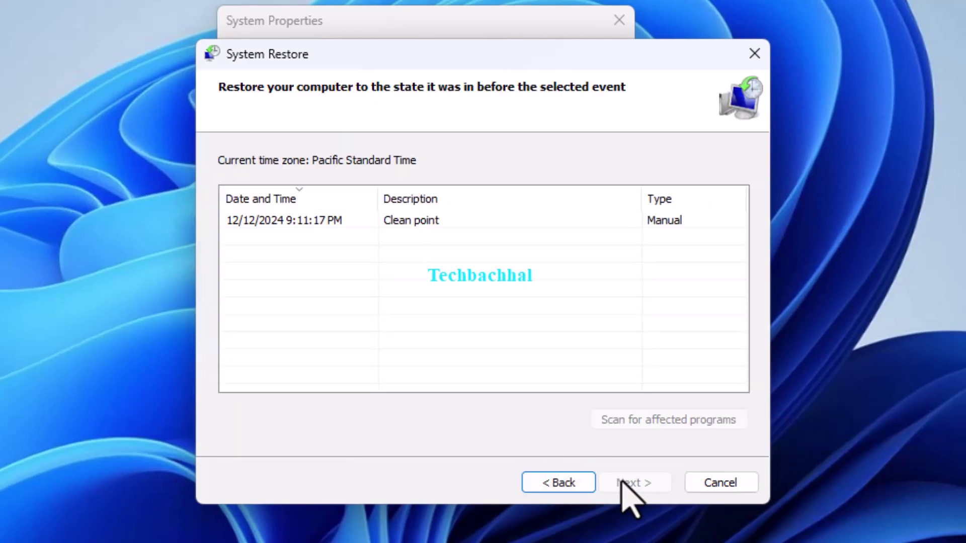
click(340, 227)
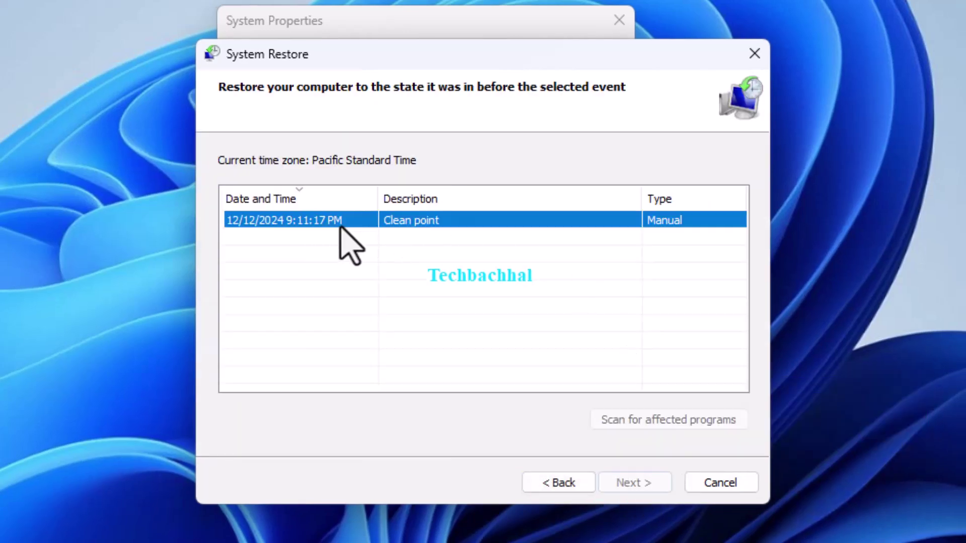
click(620, 482)
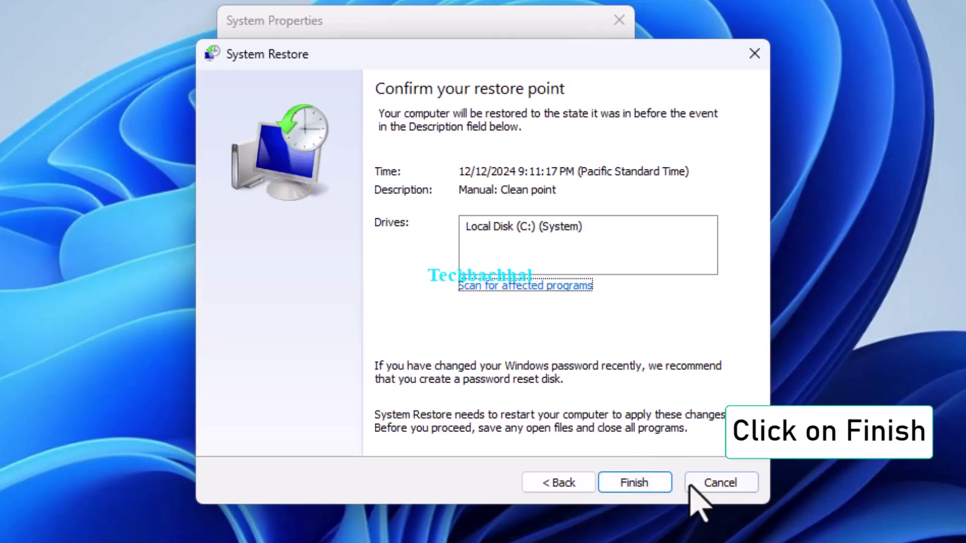
click(635, 482)
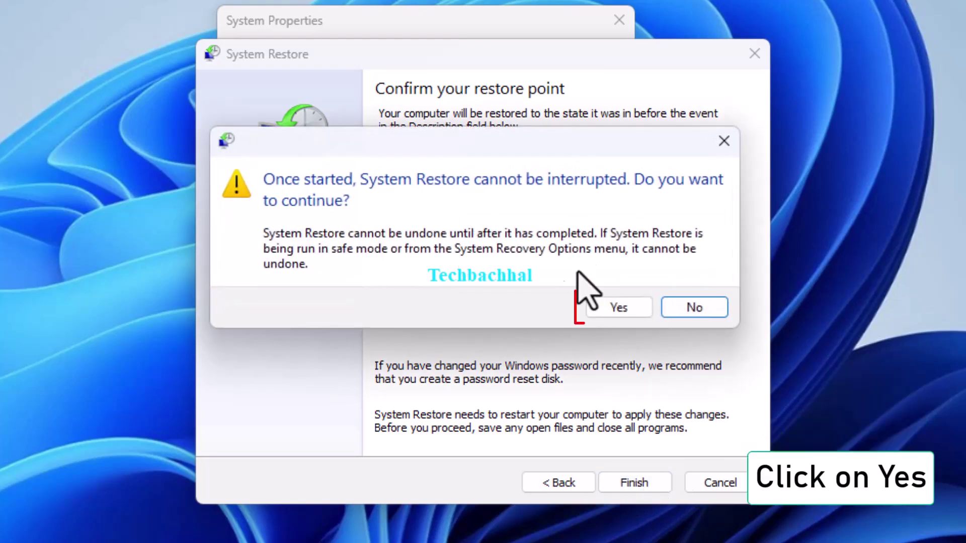
click(623, 313)
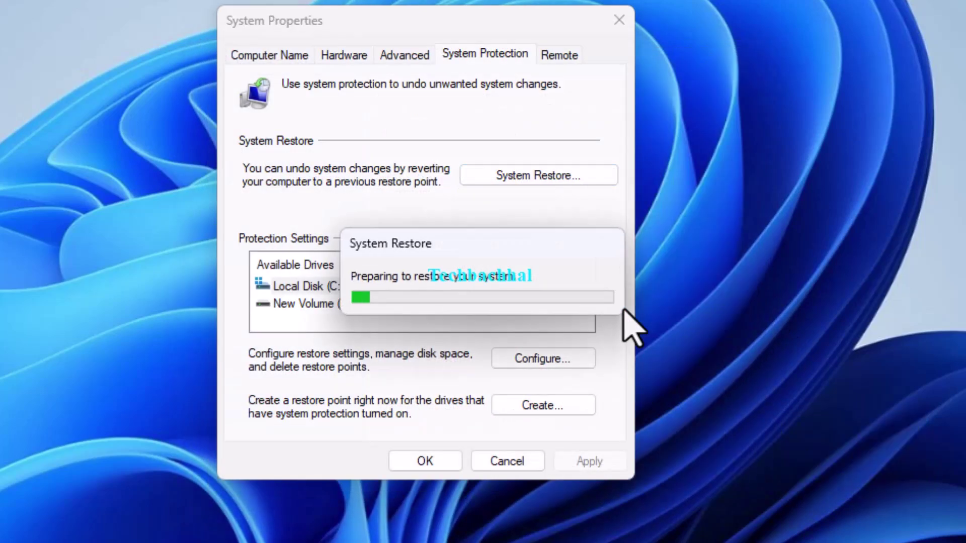